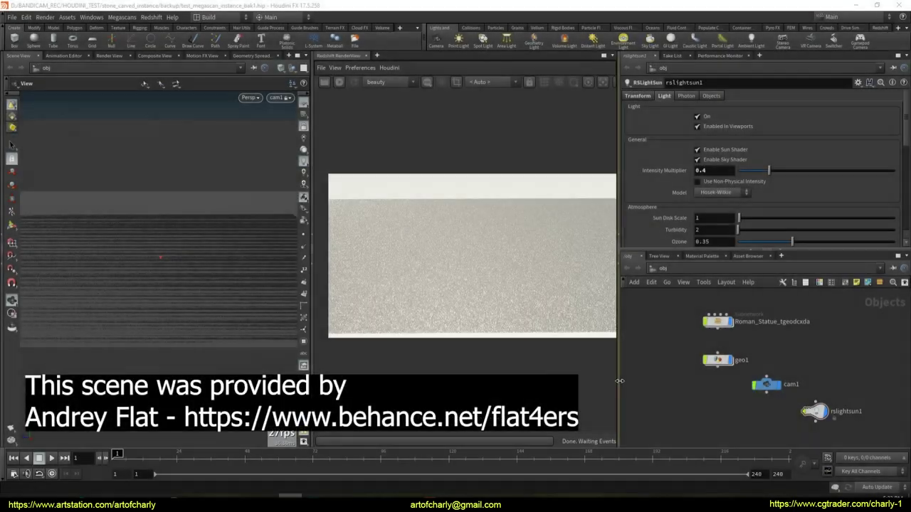
Step: Enter Roman_Statue_tgeodcxda and its SOURCE subnetwork, then check the statue geometry node's details
double_click(709, 325)
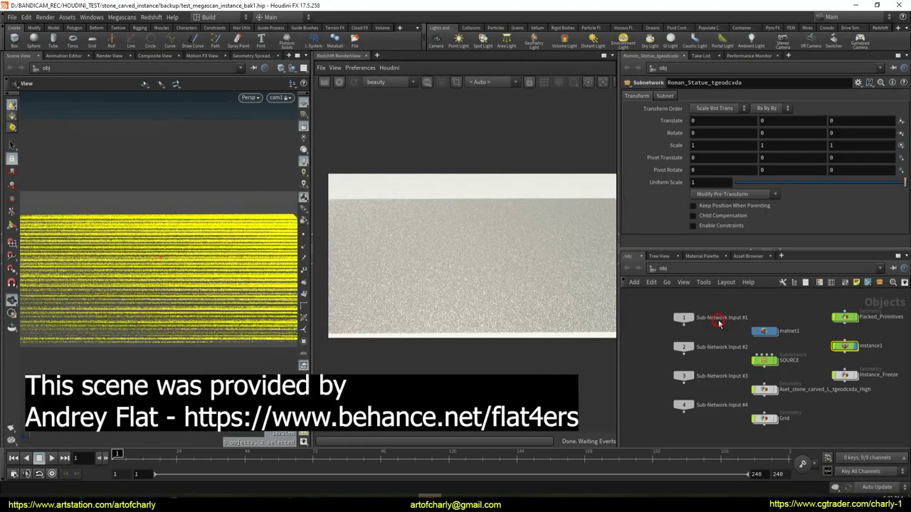
double_click(765, 361)
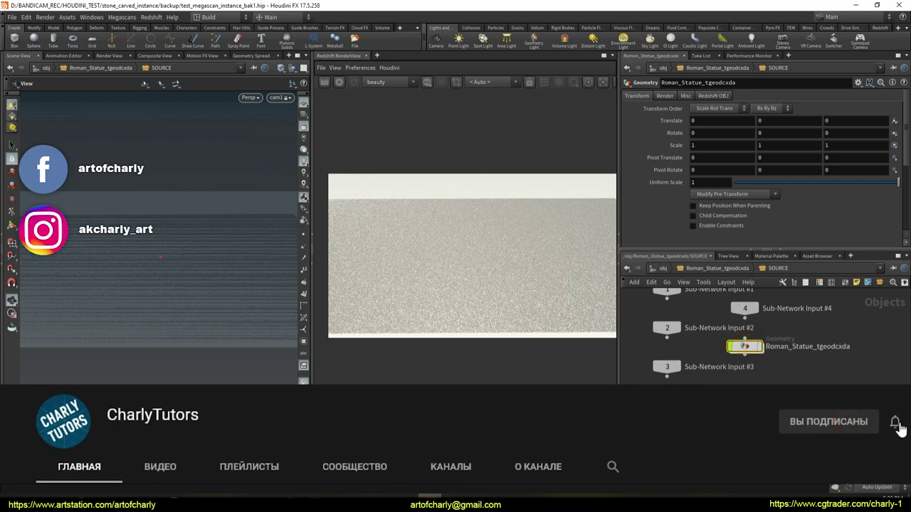
left_click(727, 349)
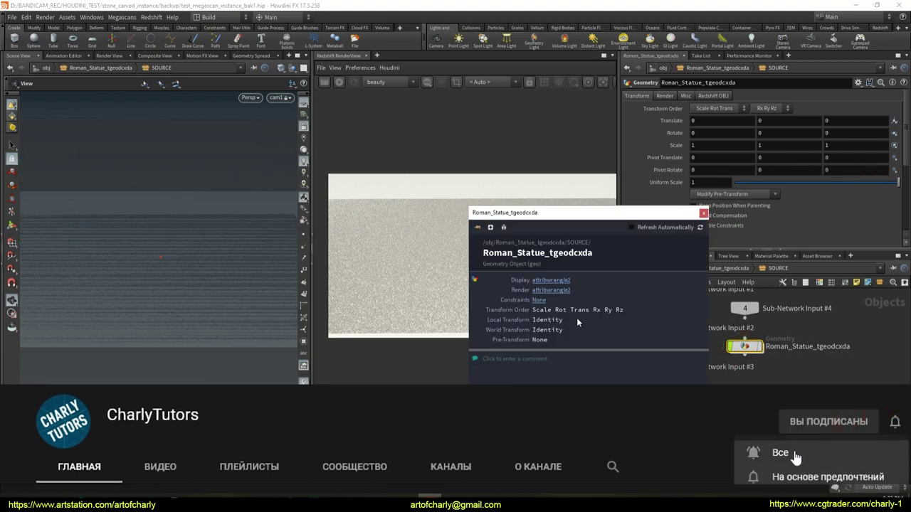
left_click(703, 214)
Step: Inspect quixel_simple_motion1 and attribwrangle2 in the statue geometry, then return to the statue subnetwork
double_click(745, 349)
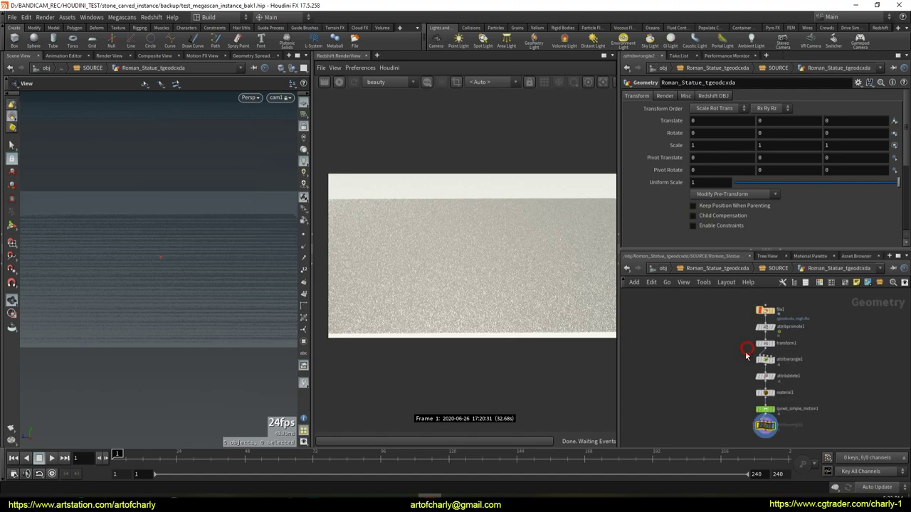
scroll(740, 370, "up", 2)
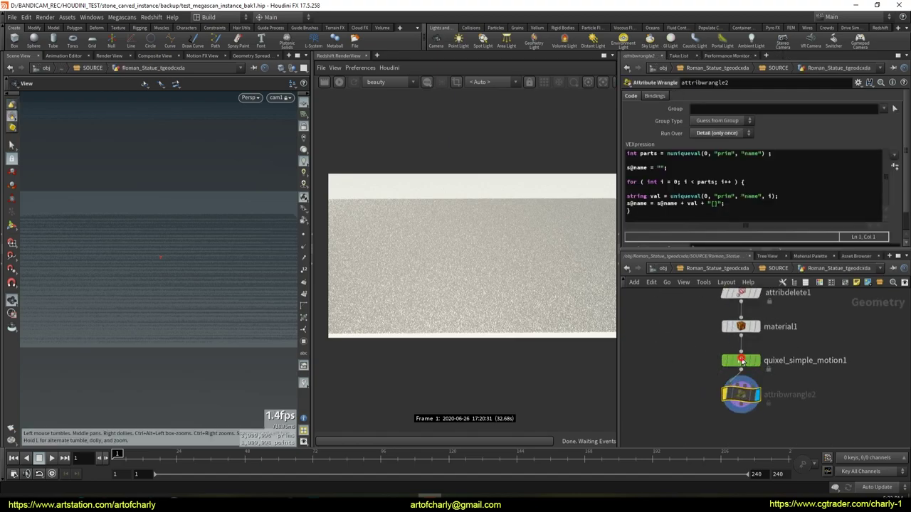
left_click(741, 361)
left_click(741, 395)
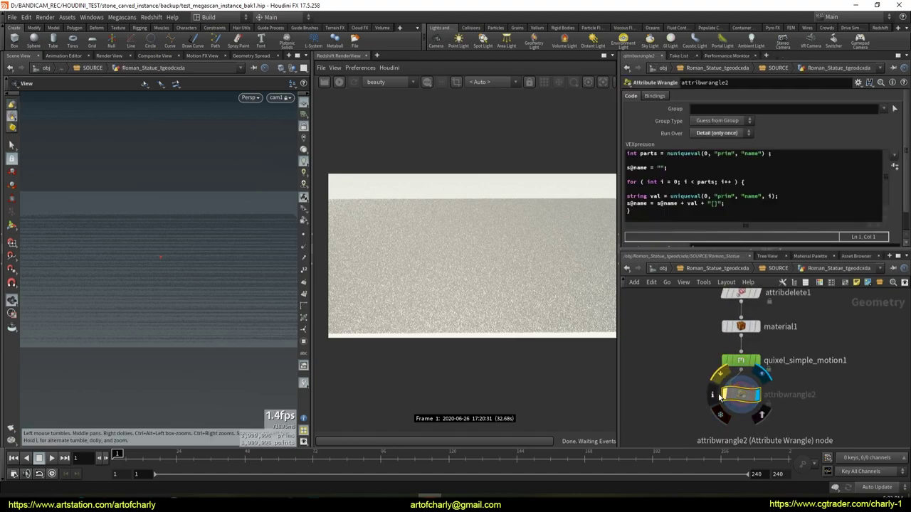
left_click(714, 396)
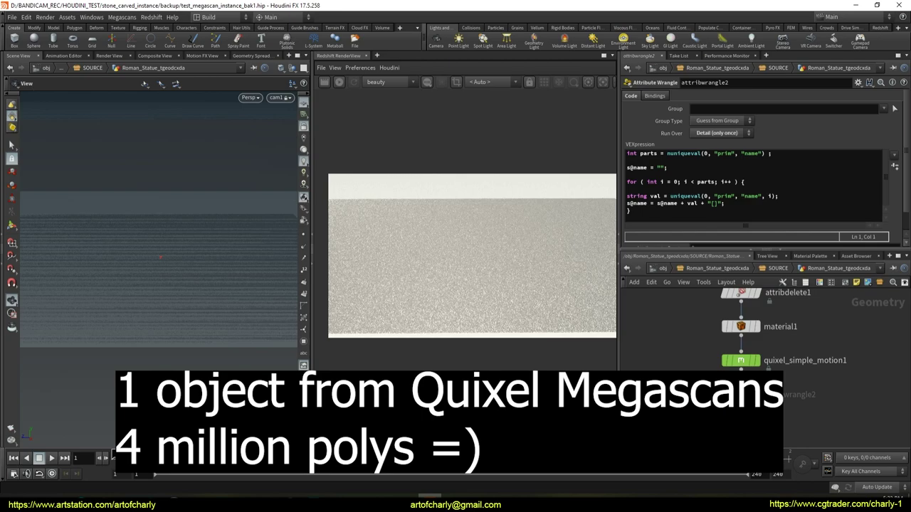
left_click(711, 360)
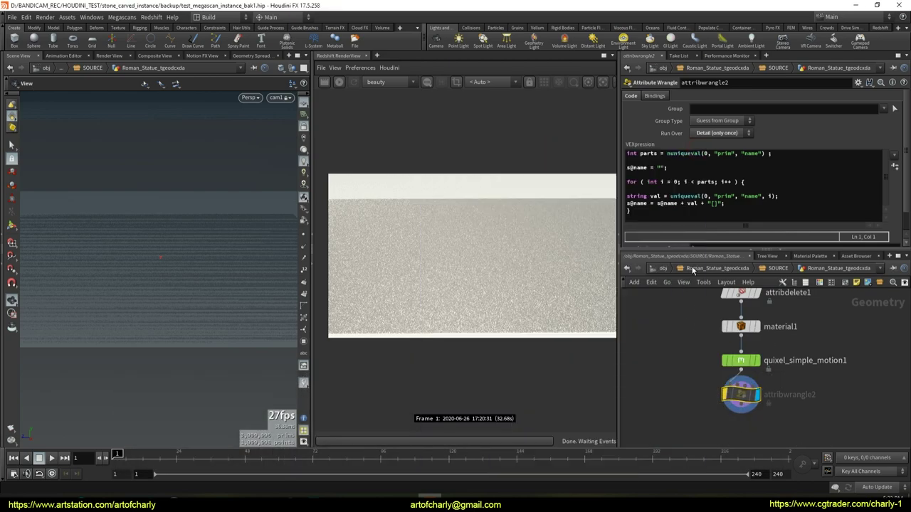
left_click(663, 268)
double_click(717, 321)
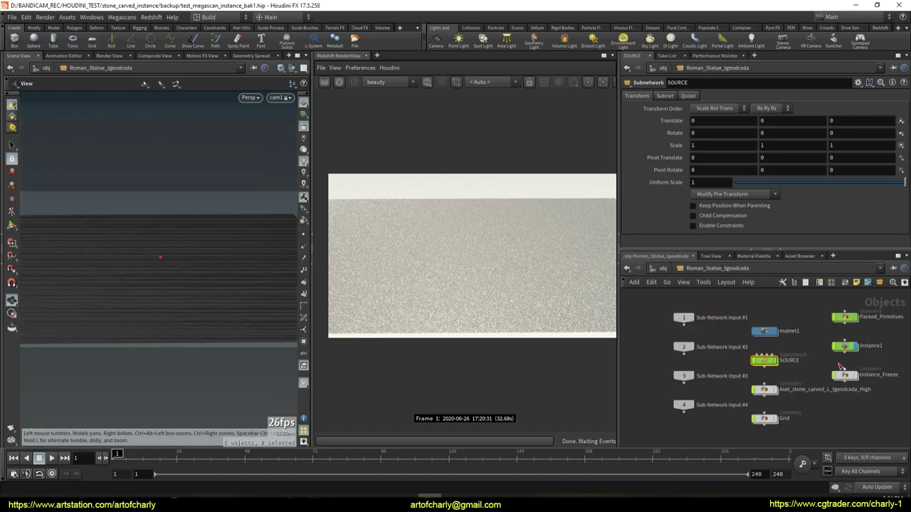
Step: In instance1, set quixel_simple_scattering1's Force Total Count to 1000
double_click(847, 350)
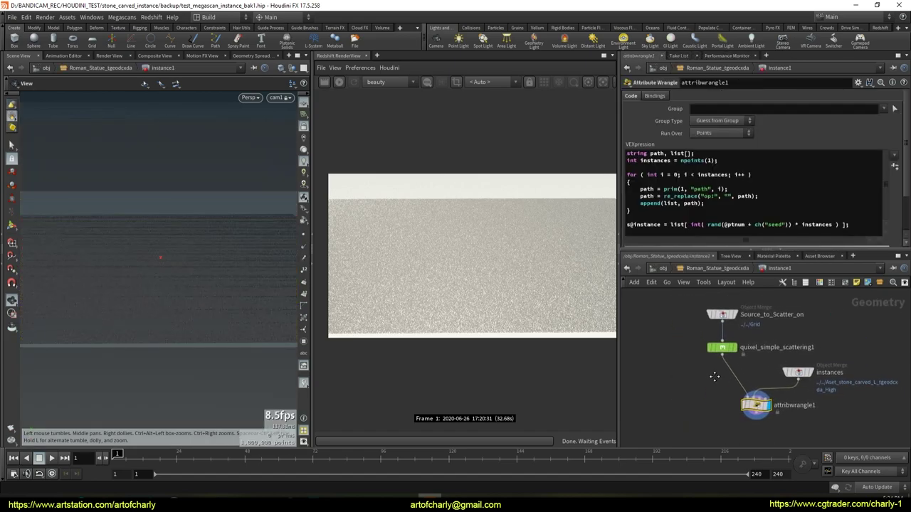
left_click(722, 348)
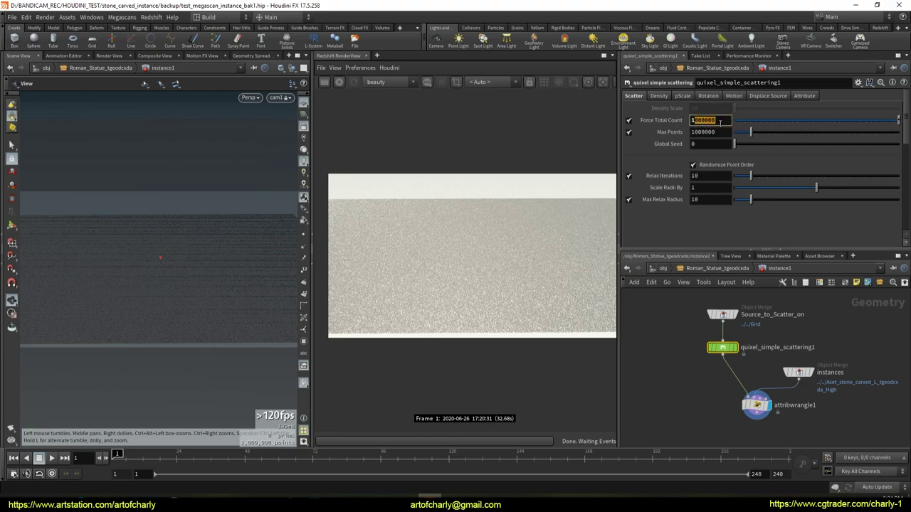
left_click(725, 121)
key("BackSpace")
key("BackSpace")
key("BackSpace")
key("Return")
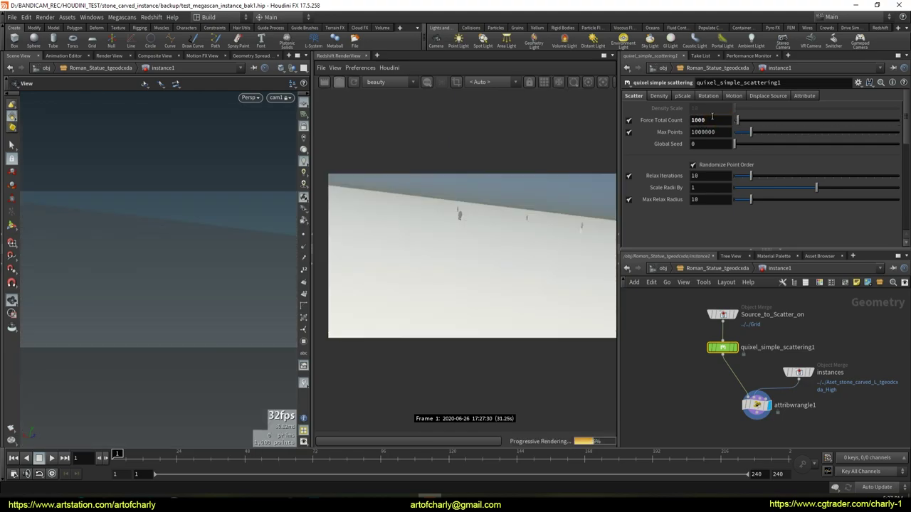
Step: Step Force Total Count up through 10000, 100000 and 1000000
left_click(718, 120)
type("0")
key("Return")
left_click(718, 120)
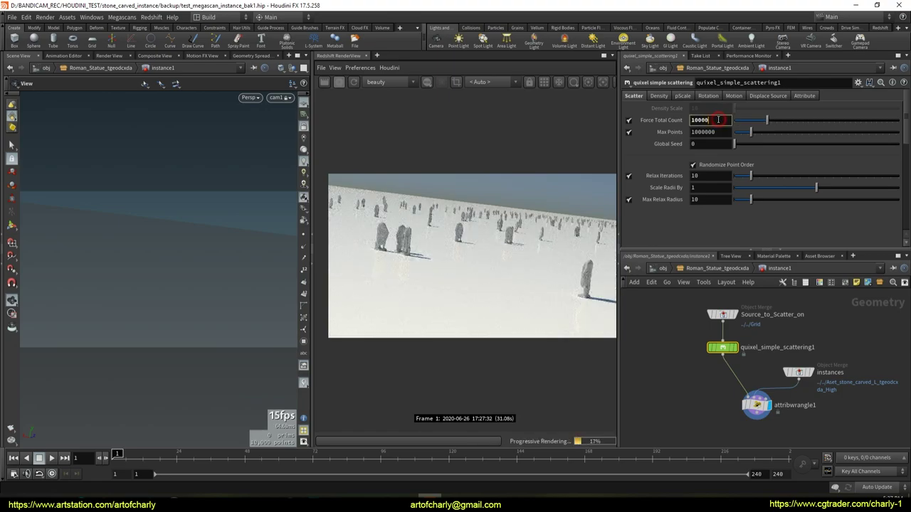
type("0")
key("Return")
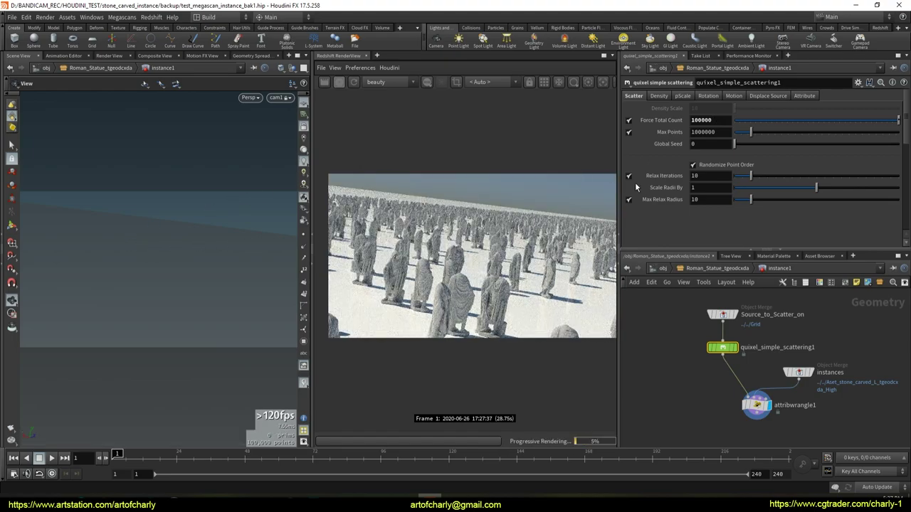
left_click(715, 120)
type("0")
key("Return")
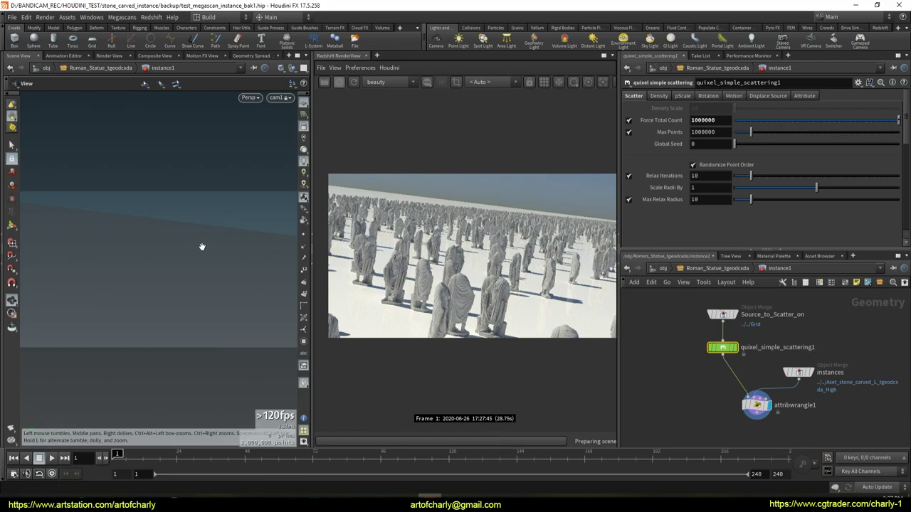
Step: Raise Force Total Count to 10000000, then to 20000000
left_click_drag(715, 120, 704, 120)
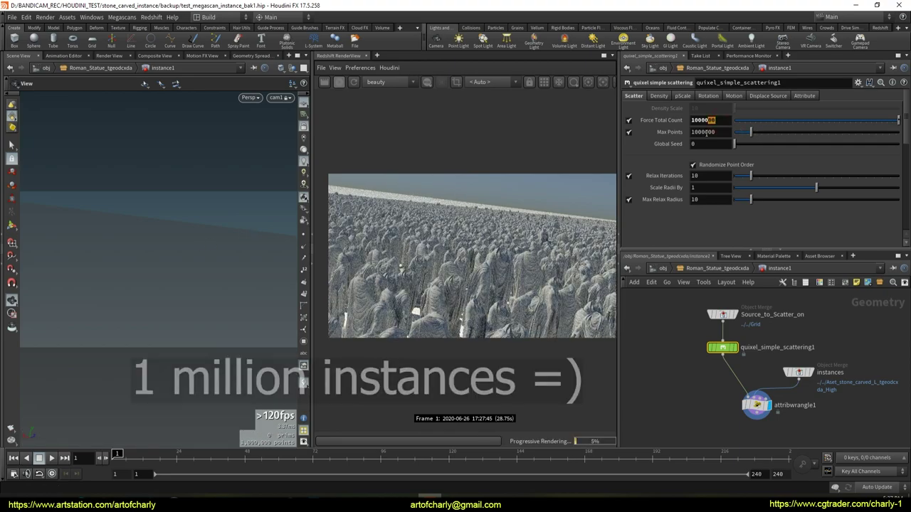
type("0000")
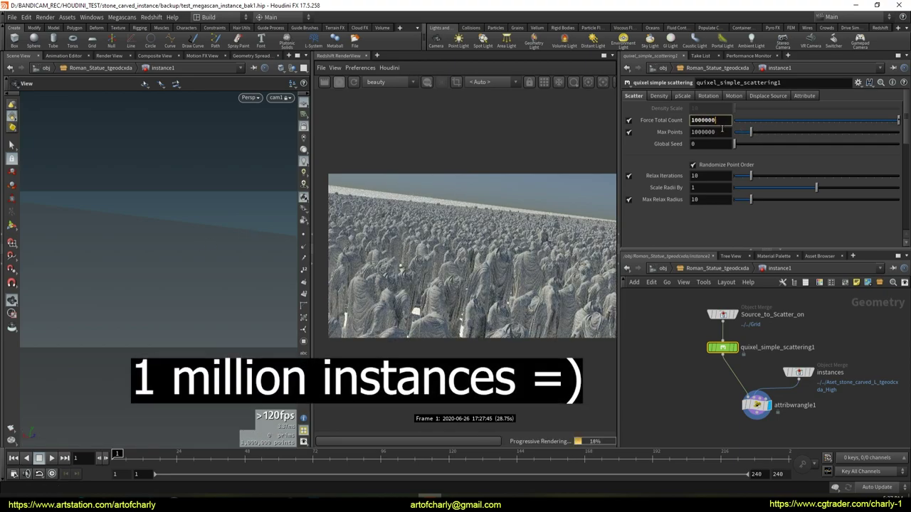
key("Return")
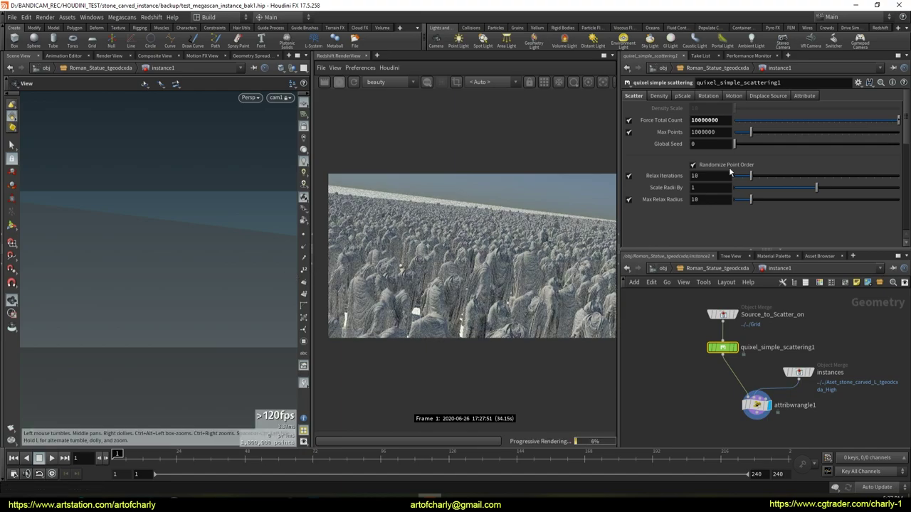
left_click(692, 120)
key("BackSpace")
type("2")
key("Return")
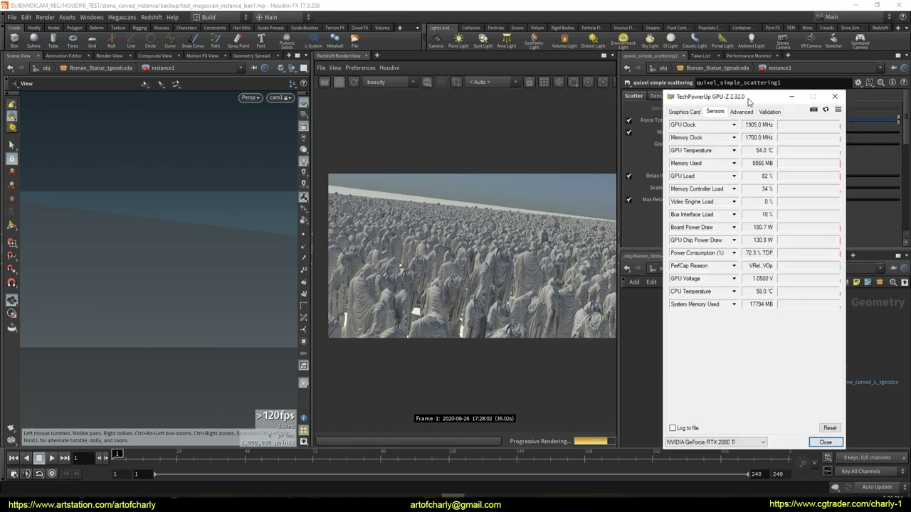
Step: Set Force Total Count to 30000000 and enter 30000000 again for the polygon calculation
left_click(720, 120)
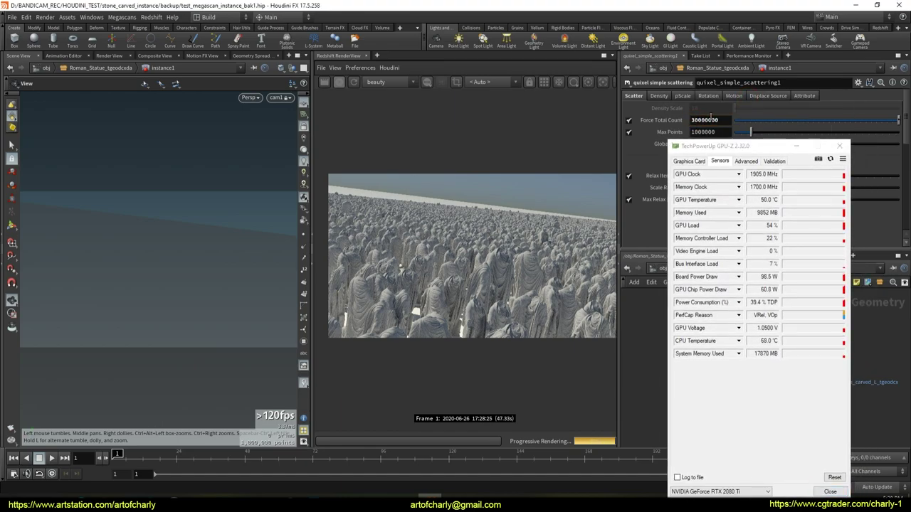
key("Return")
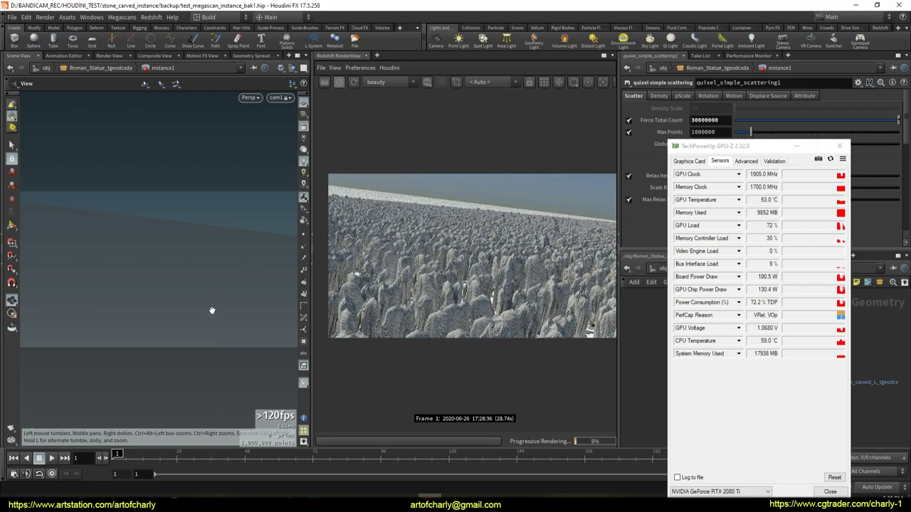
left_click_drag(211, 311, 210, 329)
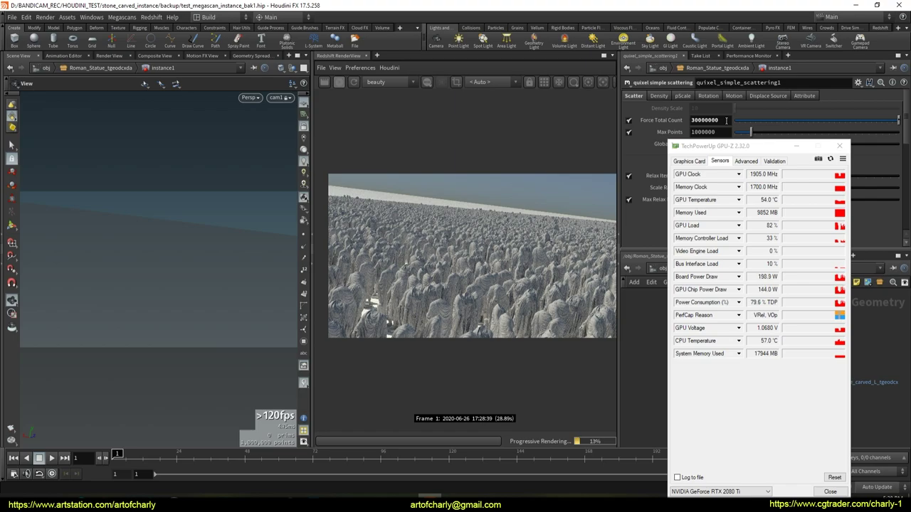
left_click_drag(700, 127, 696, 128)
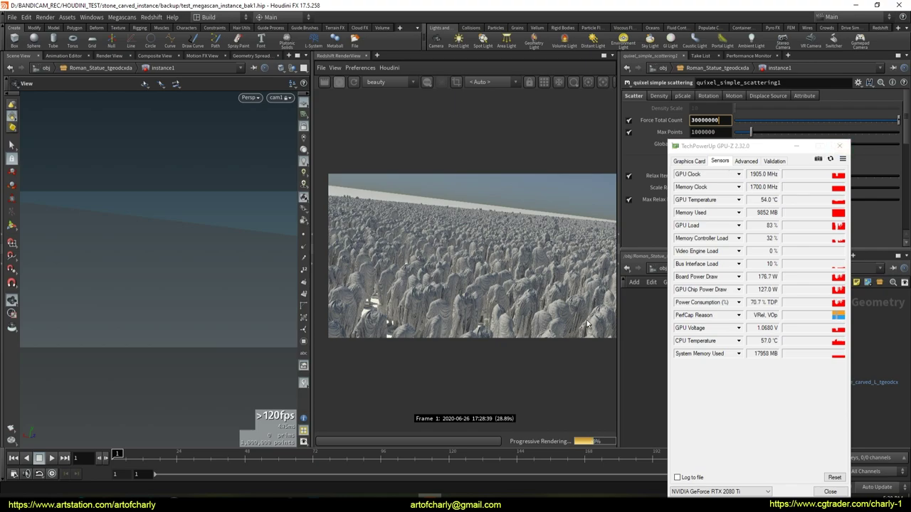
type("30000000")
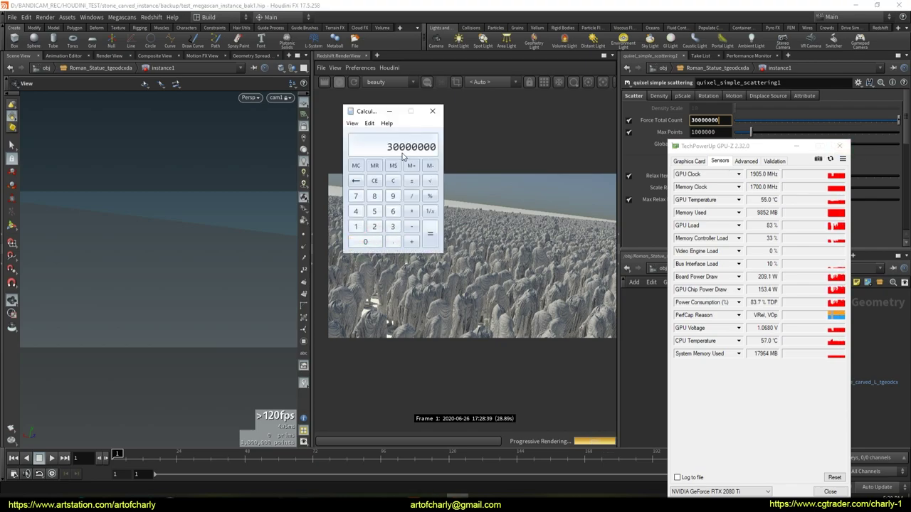
Step: Highlight the 30 million instance count and multiply it by 4000000 in the calculator
left_click_drag(387, 152, 437, 155)
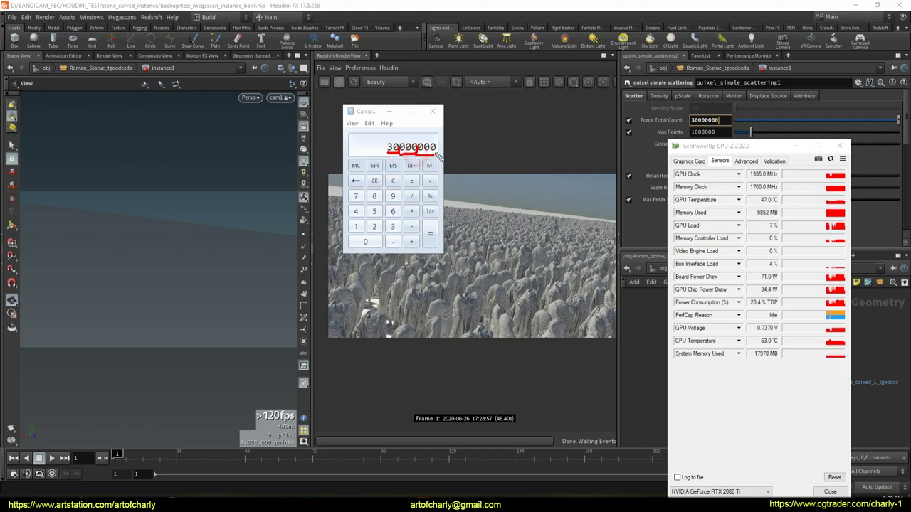
left_click_drag(500, 141, 670, 128)
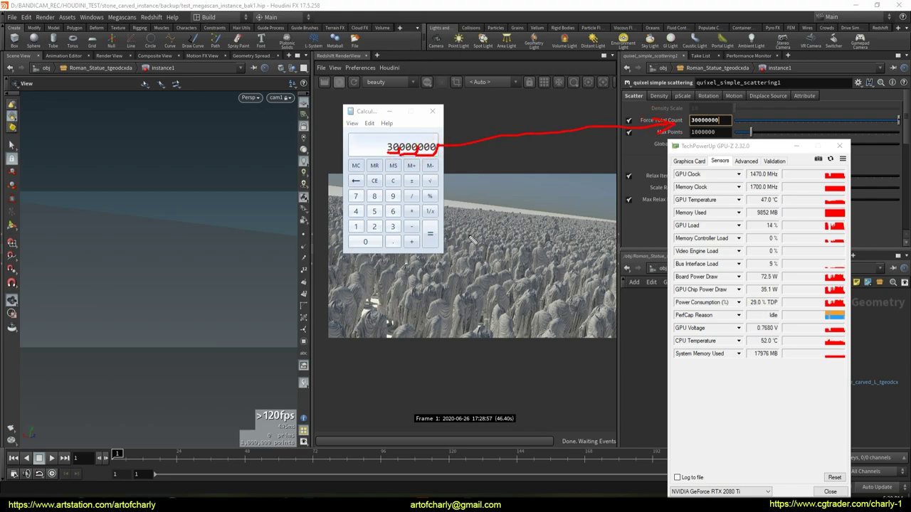
left_click(411, 211)
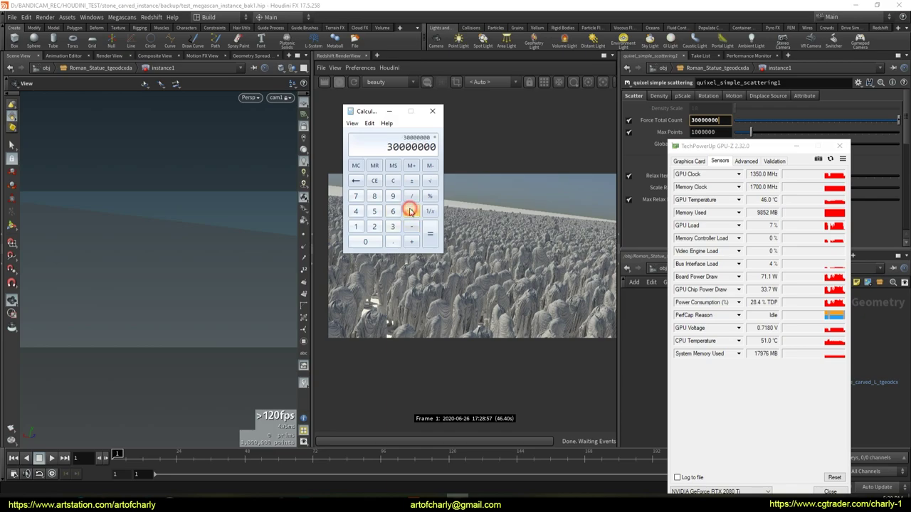
left_click(356, 211)
double_click(366, 242)
left_click(366, 242)
left_click(366, 242)
double_click(366, 242)
mouse_move(393, 153)
left_mouse_down()
mouse_move(431, 154)
mouse_move(415, 151)
left_mouse_up()
left_click(429, 234)
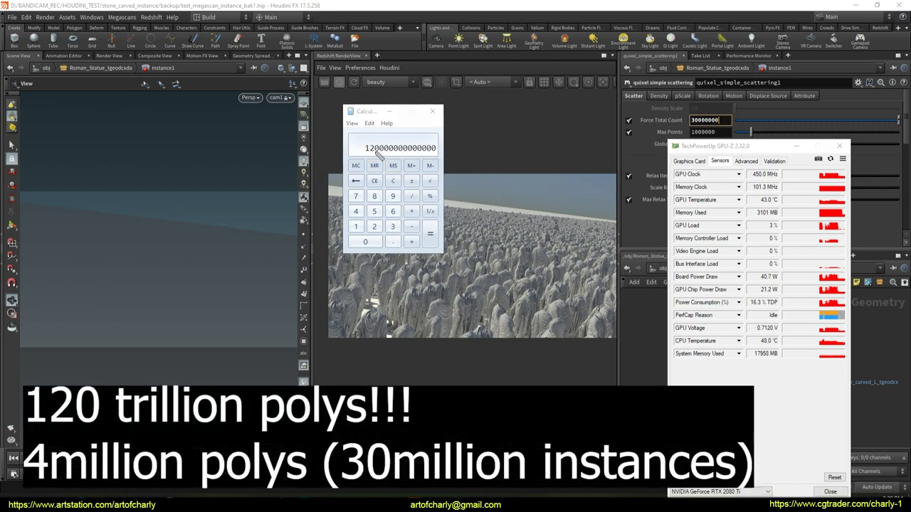
mouse_move(380, 157)
left_mouse_down()
mouse_move(367, 150)
mouse_move(531, 165)
left_mouse_up()
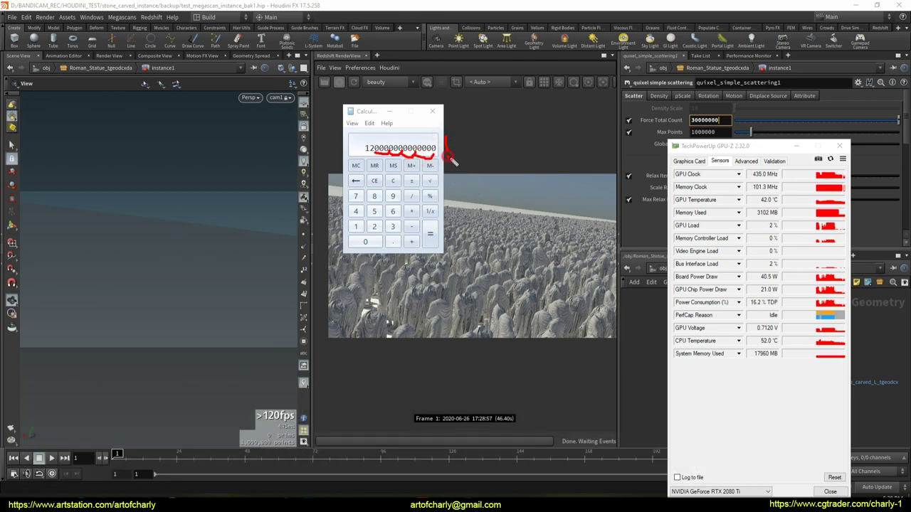
left_click(447, 155)
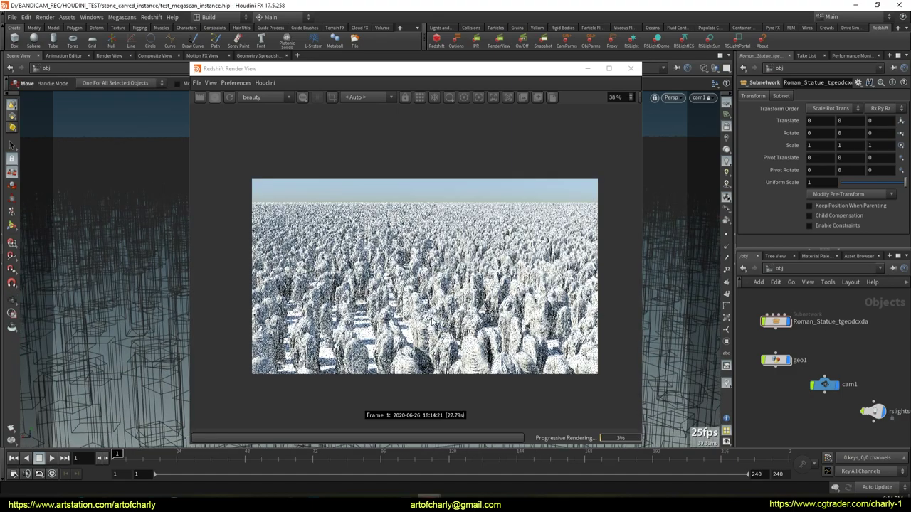
Step: Tumble the view down among the draped statues, then look down on the field
mouse_move(219, 358)
left_mouse_down()
mouse_move(139, 338)
mouse_move(164, 347)
mouse_move(170, 367)
left_mouse_up()
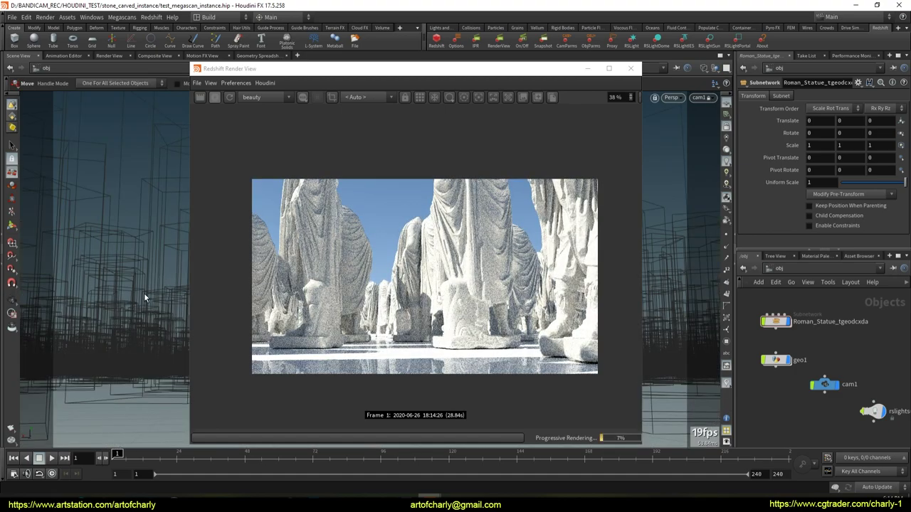
mouse_move(122, 220)
left_mouse_down()
mouse_move(151, 331)
mouse_move(144, 360)
left_mouse_up()
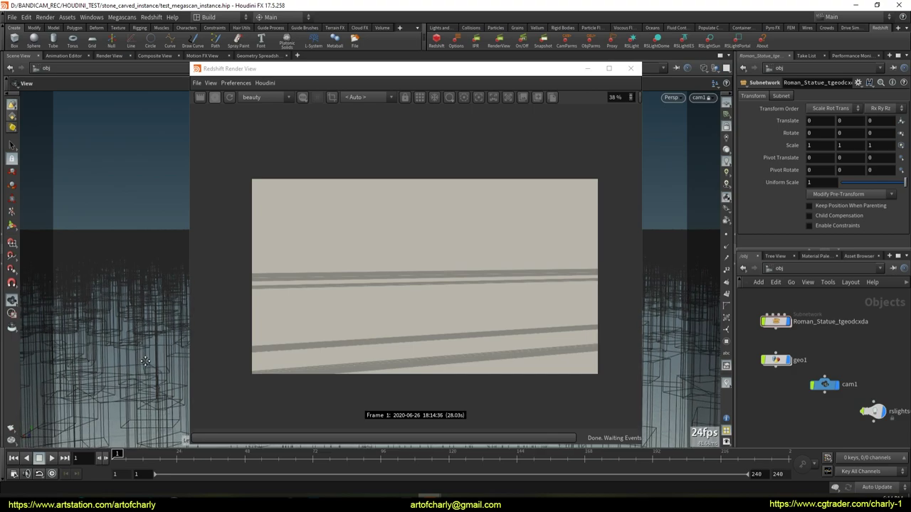
mouse_move(154, 339)
left_mouse_down()
mouse_move(149, 351)
mouse_move(131, 289)
mouse_move(122, 128)
mouse_move(146, 244)
mouse_move(143, 222)
mouse_move(159, 259)
mouse_move(150, 209)
mouse_move(148, 246)
mouse_move(142, 225)
mouse_move(145, 178)
mouse_move(140, 224)
mouse_move(160, 202)
left_mouse_up()
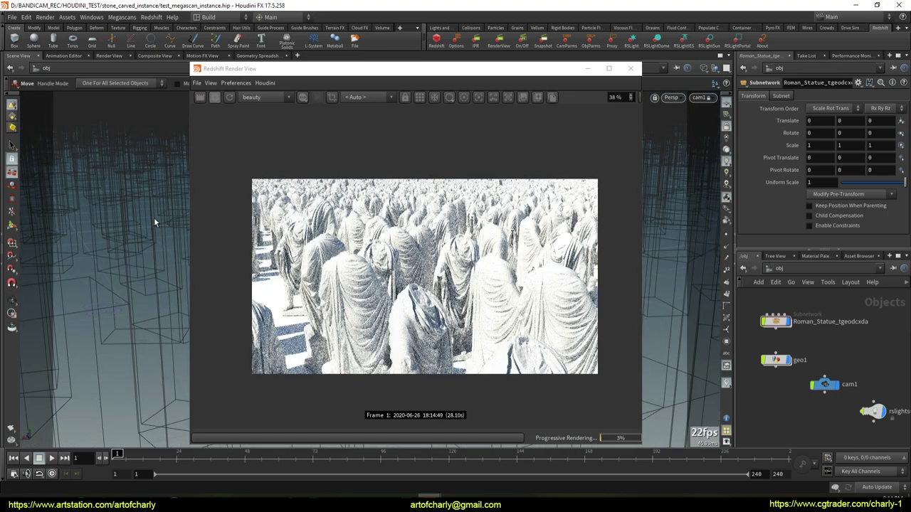
Step: Set the rslightsun1 Intensity Multiplier to 0.5
left_click(872, 411)
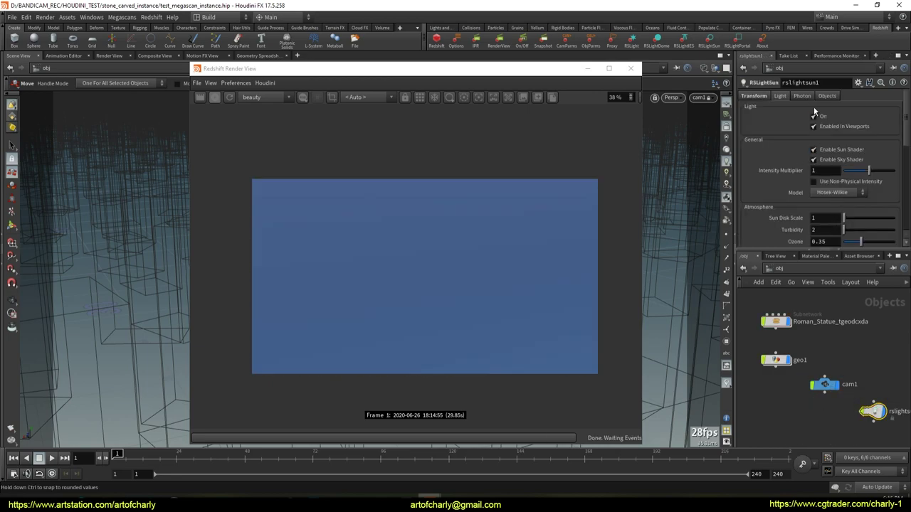
mouse_move(905, 119)
left_mouse_down()
mouse_move(906, 146)
mouse_move(906, 125)
left_mouse_up()
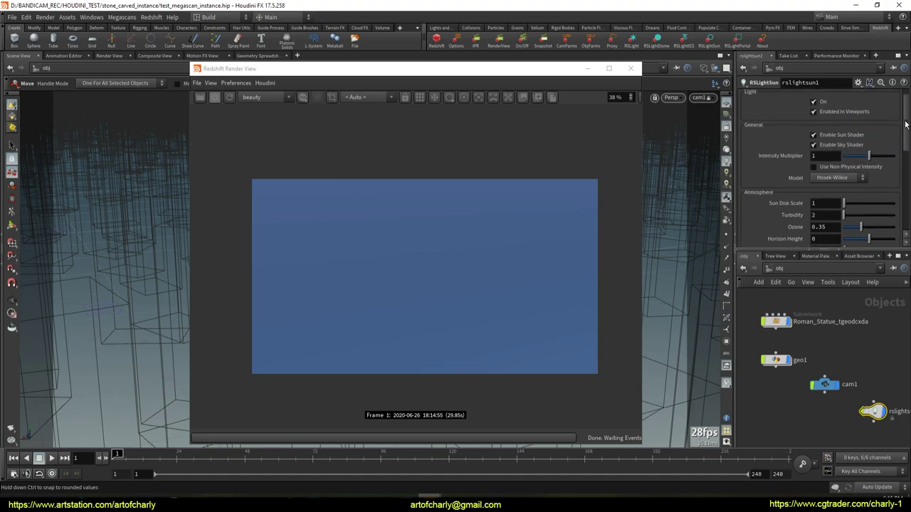
left_click_drag(827, 155, 809, 158)
type("5")
key("Return")
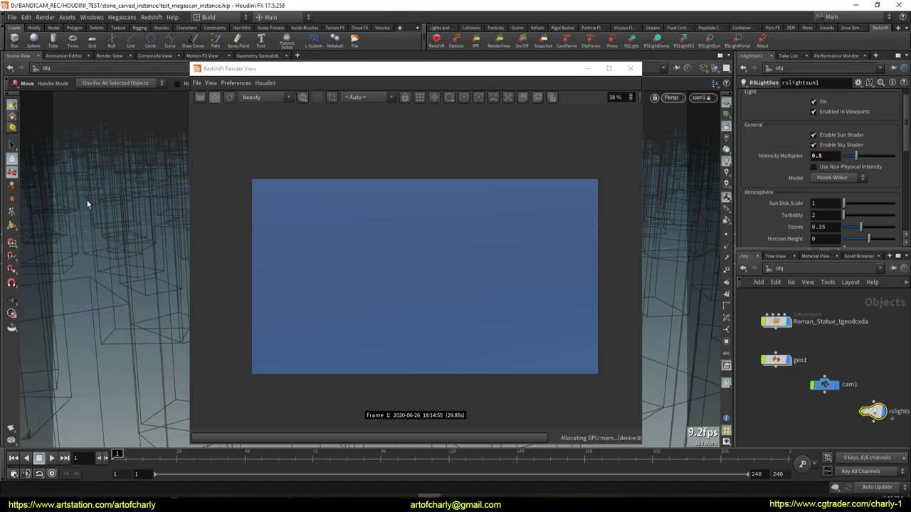
left_click_drag(140, 244, 123, 256, "alt")
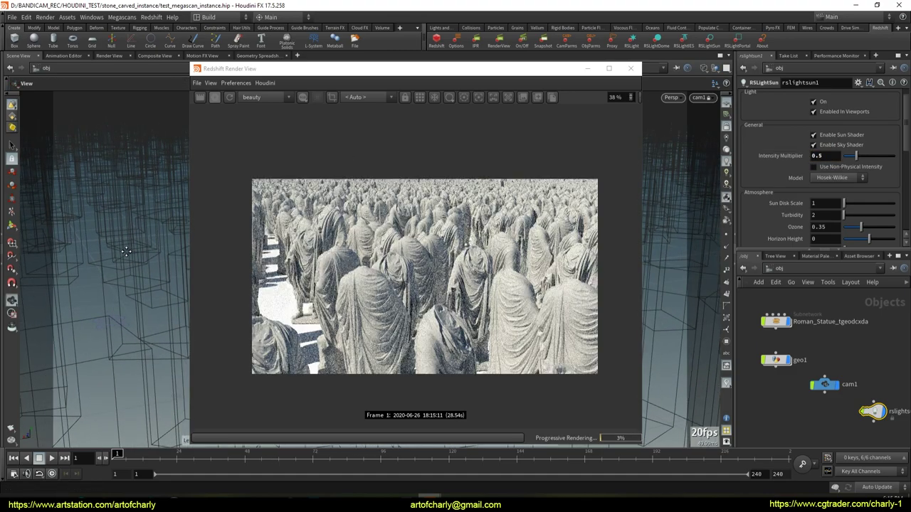
Step: Widen the Redshift Render View and show its post-effects settings
left_click(633, 104)
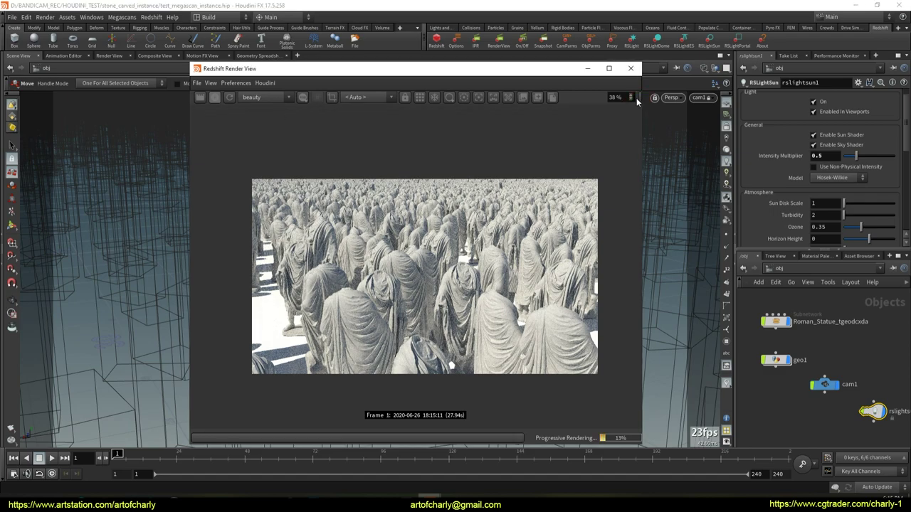
left_click_drag(643, 98, 747, 100)
left_click(745, 98)
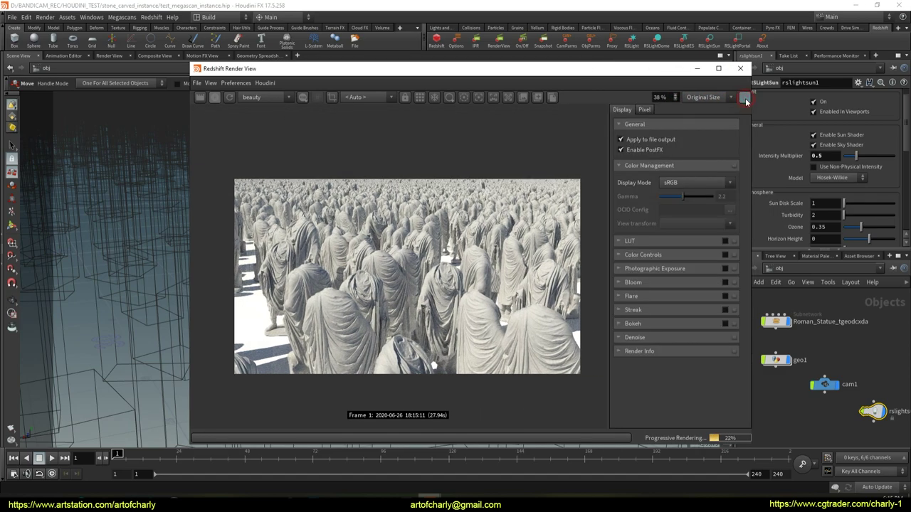
Step: Enable the Bokeh effect in the render's post-effects panel
left_click(618, 282)
left_click(619, 282)
left_click(620, 323)
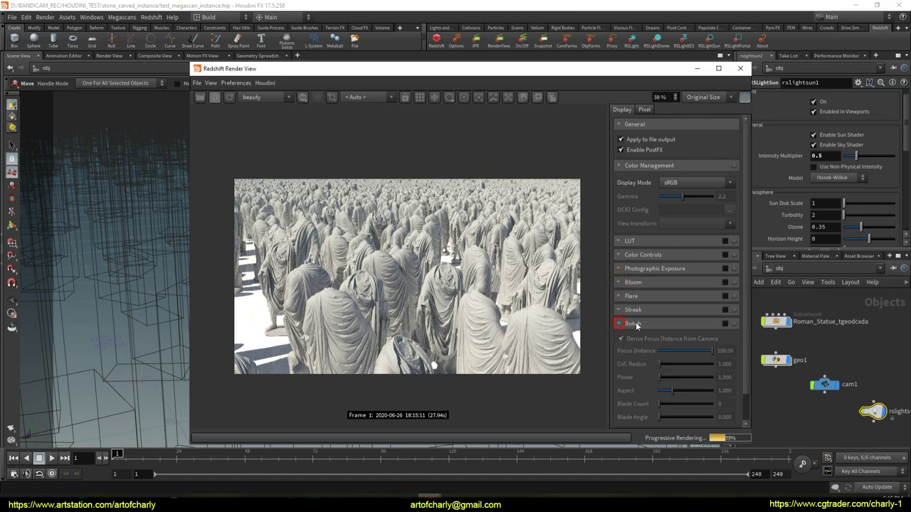
left_click(725, 324)
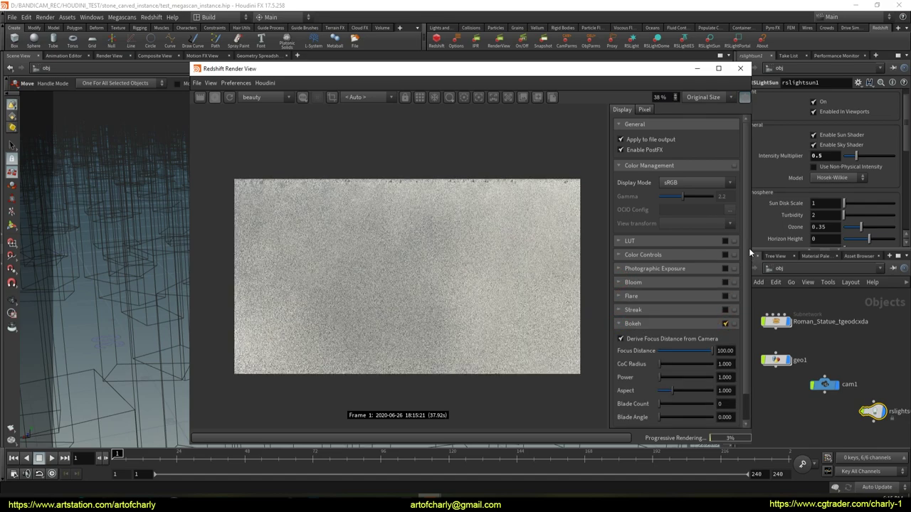
left_click_drag(749, 248, 749, 281)
Step: Pick the focus on the central statue, giving Focus Distance 5.82
left_click(479, 97)
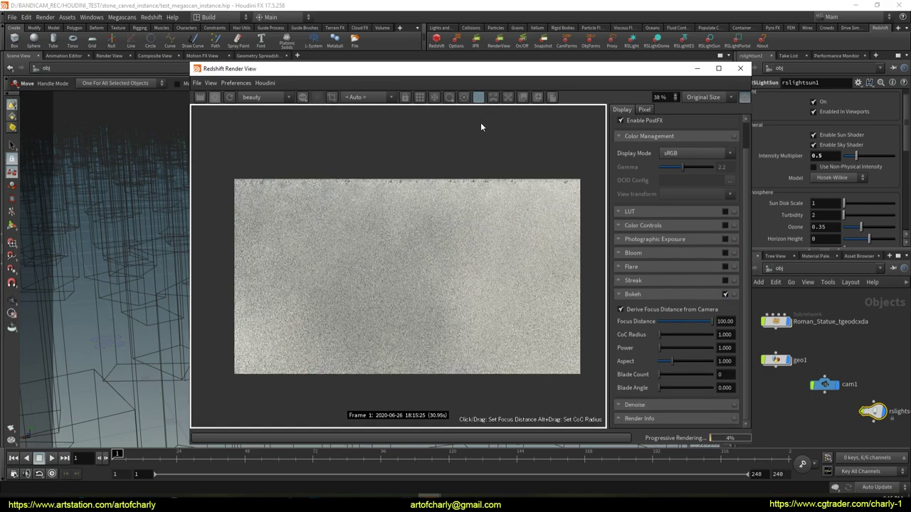
left_click(504, 284)
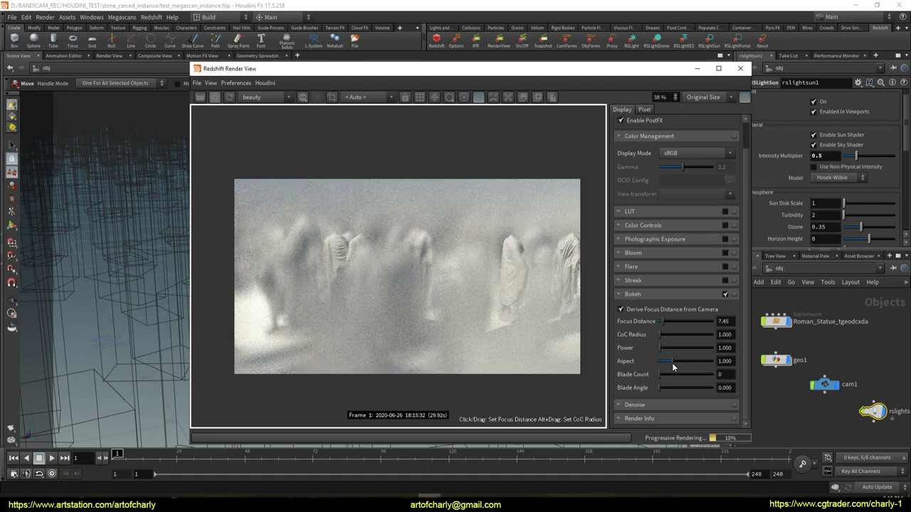
left_click(396, 283)
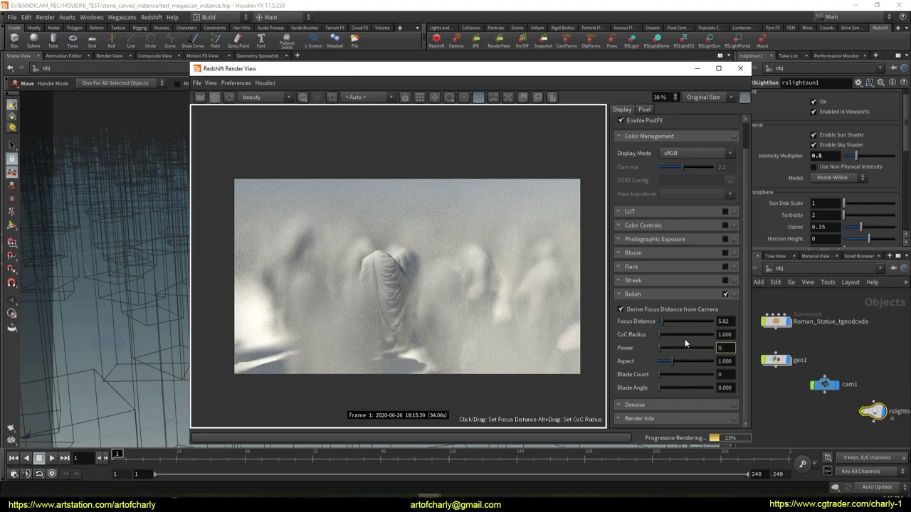
Step: Test Bokeh Power at 0.5 and 0.1, then start raising it again
type("5")
key("Return")
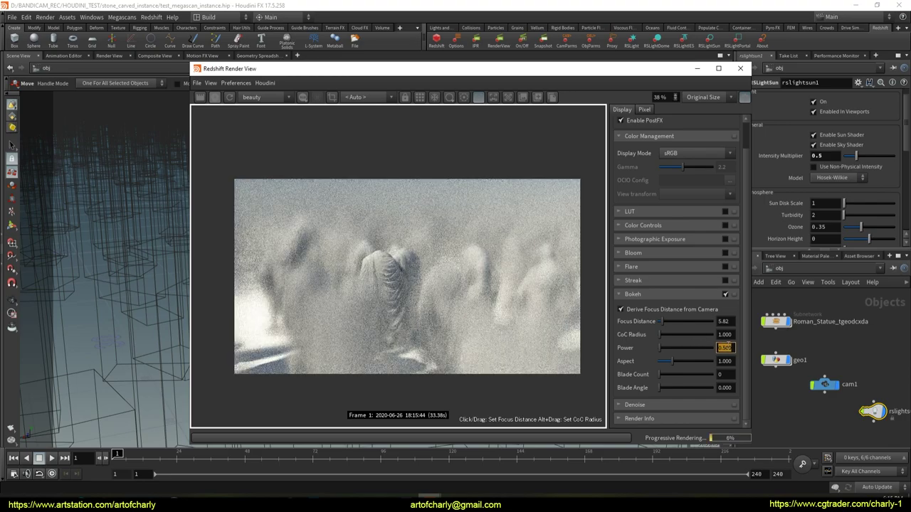
key("BackSpace")
key("BackSpace")
type("1")
key("Return")
key("Escape")
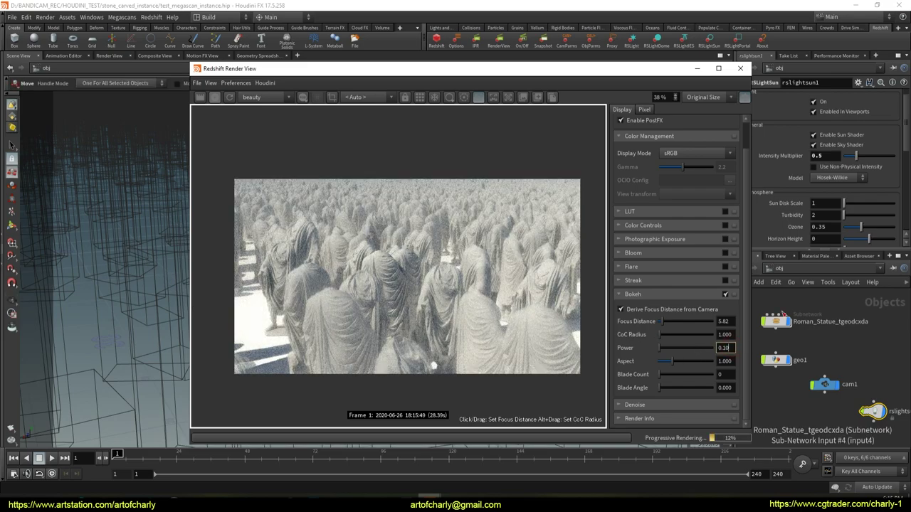
double_click(734, 347)
type("0")
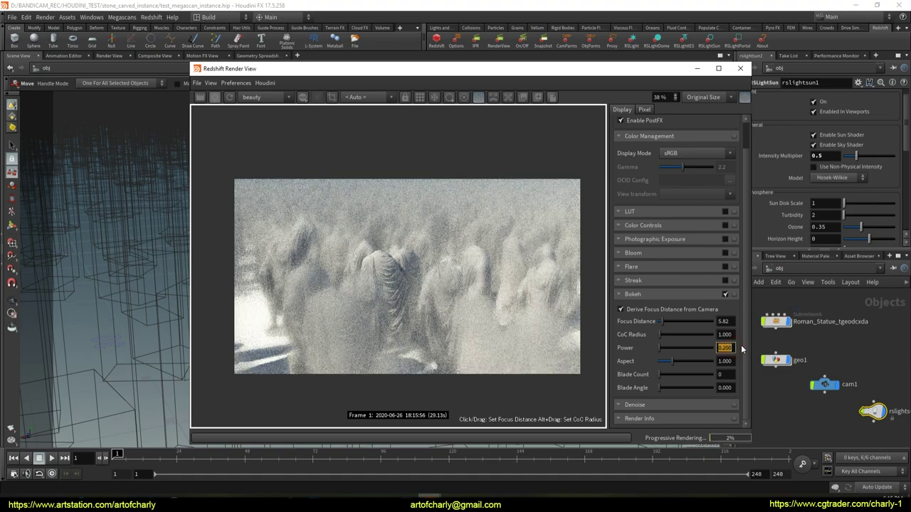